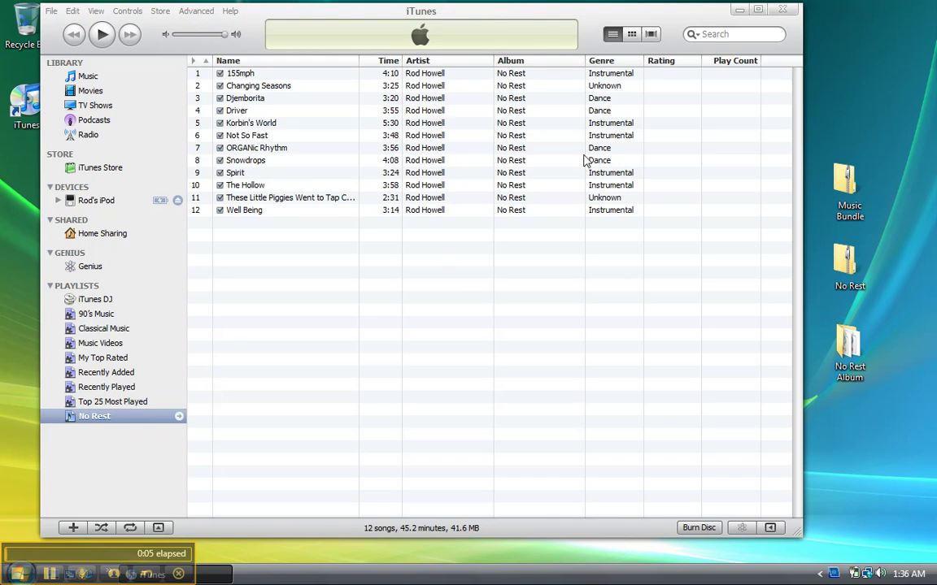
- Minimize iTunes and create a new desktop folder named "Music Bundle Unzipped"
{"action": "left_click", "coordinate": [738, 10]}
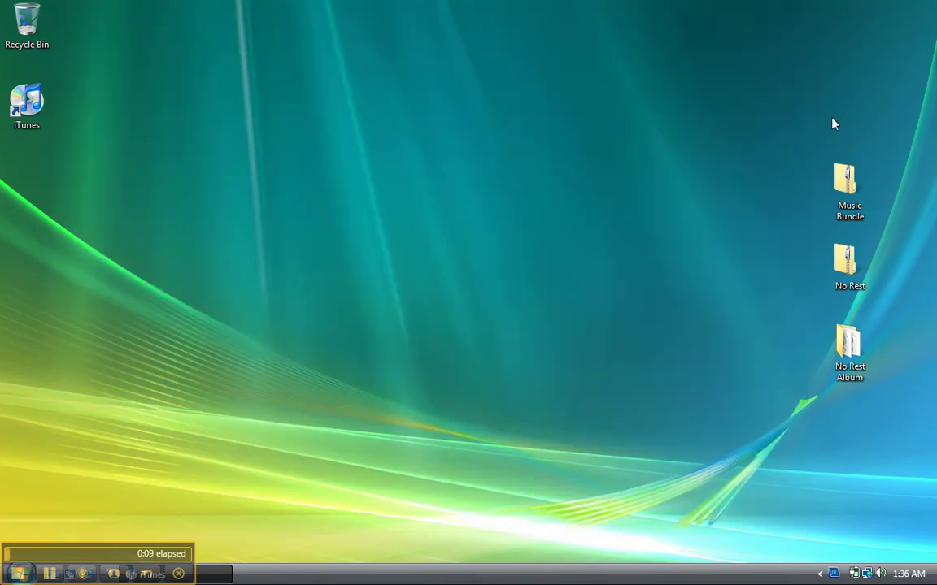
{"action": "right_click", "coordinate": [851, 420]}
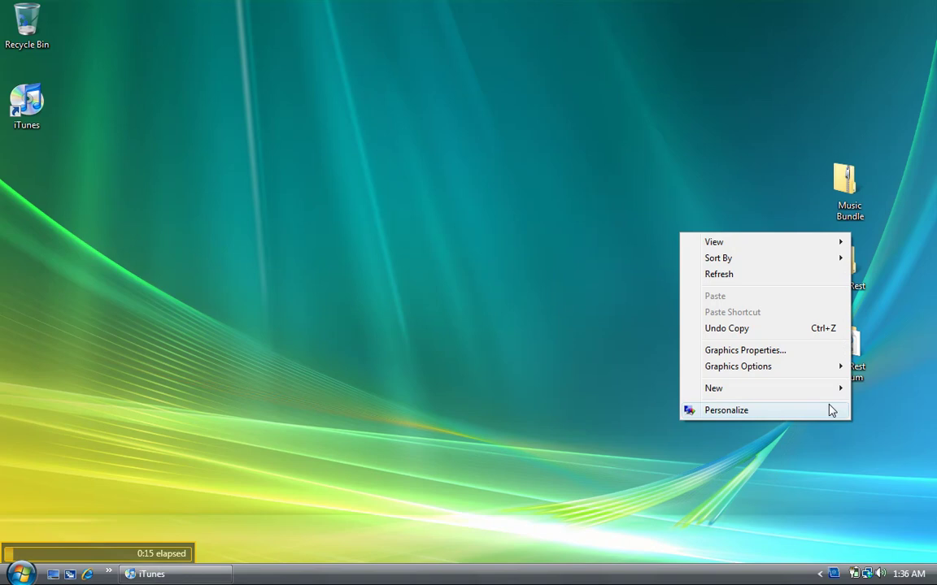
{"action": "mouse_move", "coordinate": [803, 393]}
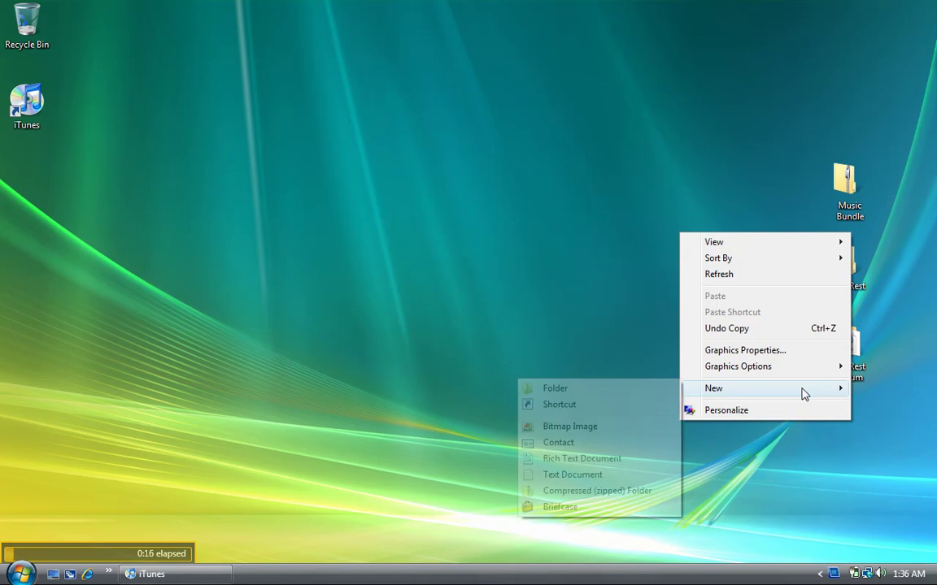
{"action": "left_click", "coordinate": [650, 392]}
{"action": "type", "text": "M"}
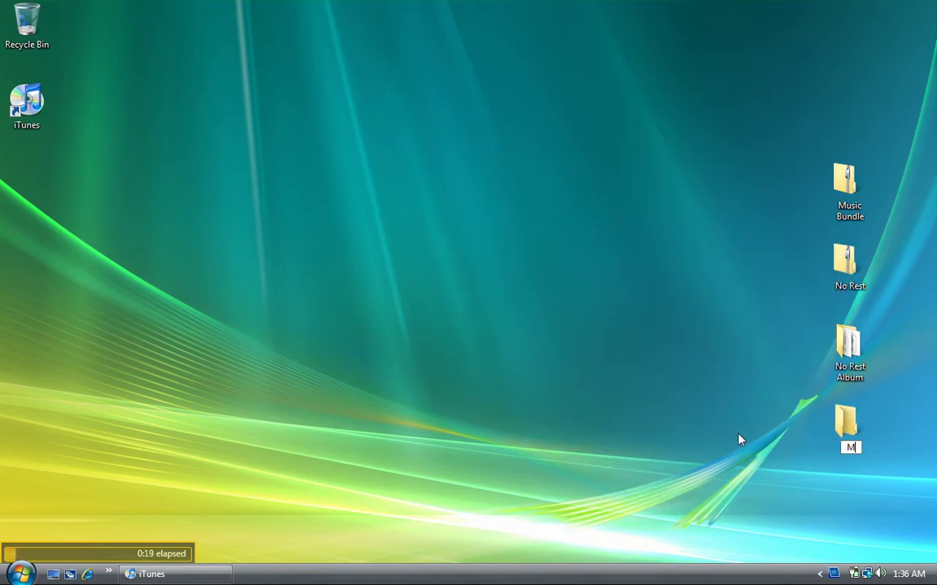
{"action": "type", "text": "usic BUndle"}
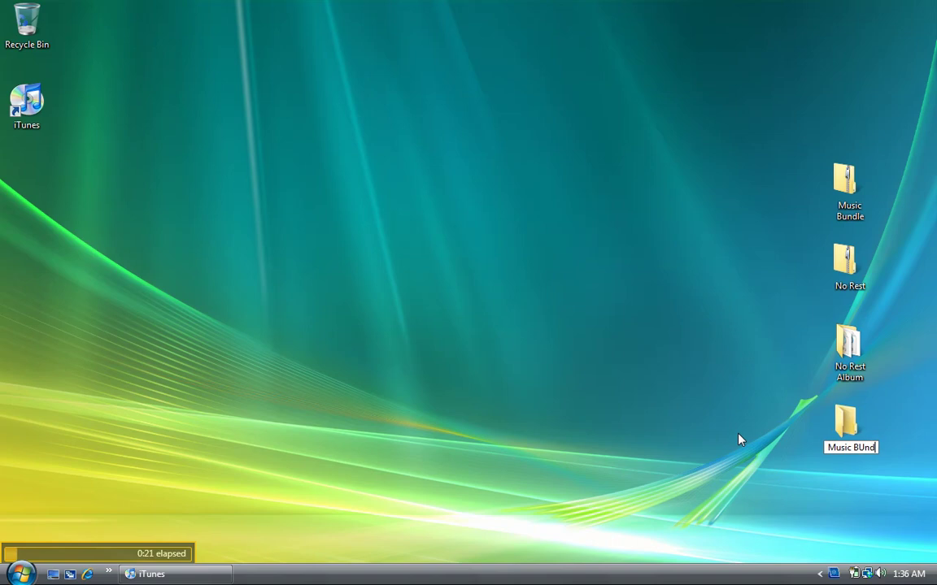
{"action": "key", "text": "BackSpace"}
{"action": "key", "text": "BackSpace"}
{"action": "key", "text": "BackSpace"}
{"action": "key", "text": "BackSpace"}
{"action": "key", "text": "BackSpace"}
{"action": "type", "text": "undle U"}
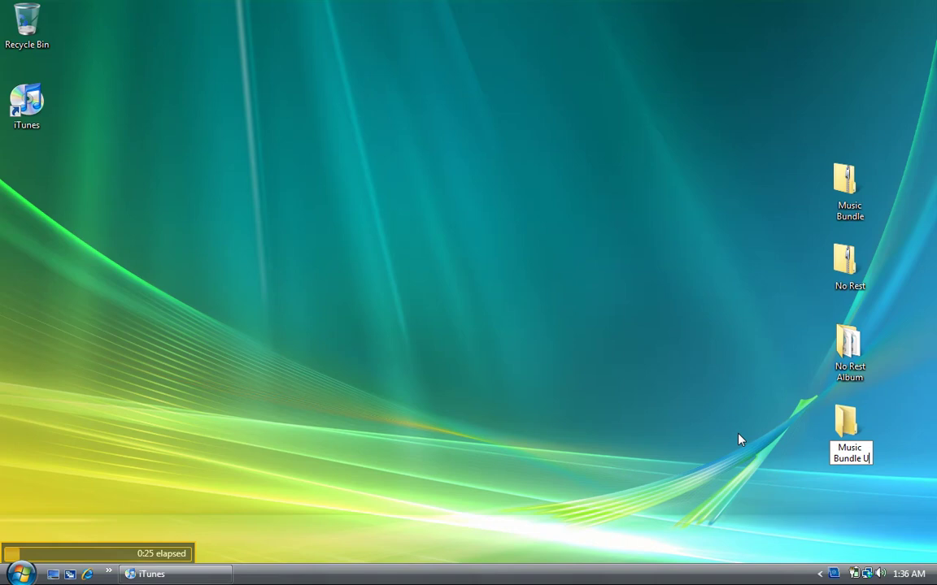
{"action": "type", "text": "nzipped"}
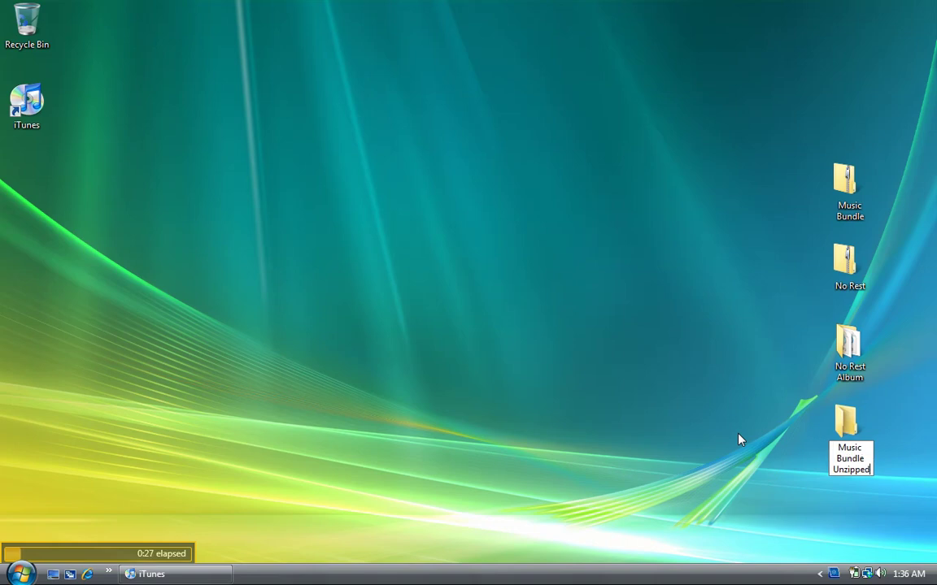
{"action": "key", "text": "Return"}
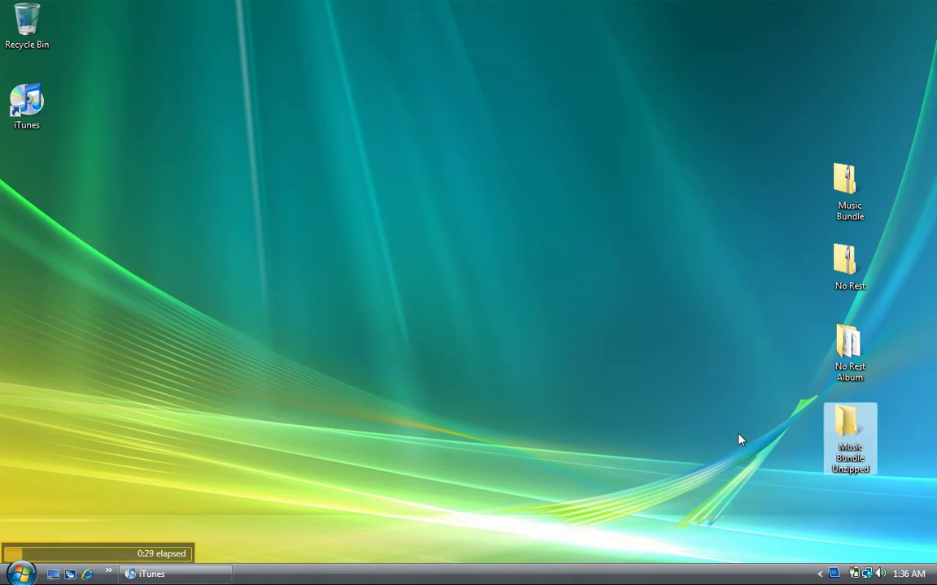
- Copy the Action, No Rest and Parallel Inspiration folders from inside the zipped Music Bundle into the Music Bundle Unzipped folder
{"action": "double_click", "coordinate": [846, 179]}
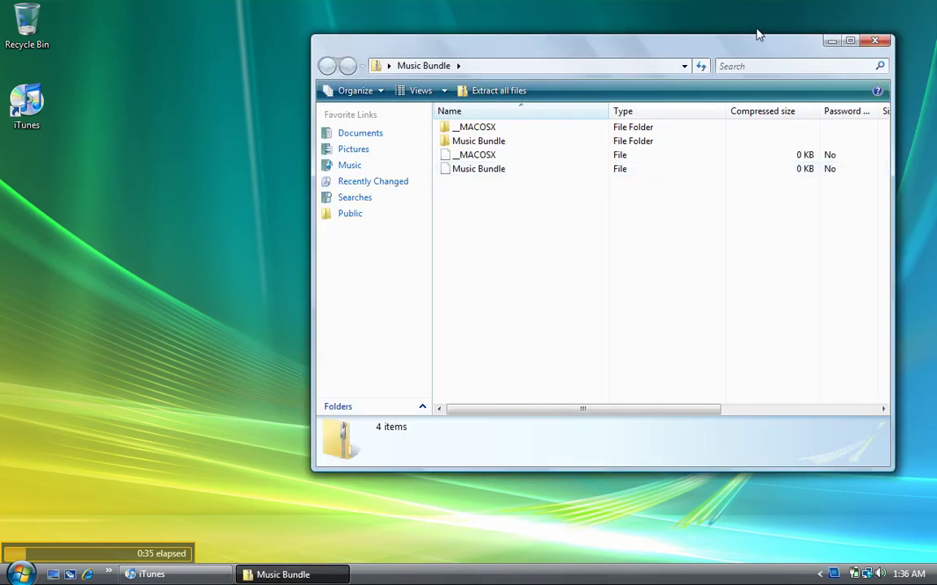
{"action": "left_click_drag", "start_coordinate": [776, 52], "coordinate": [569, 42]}
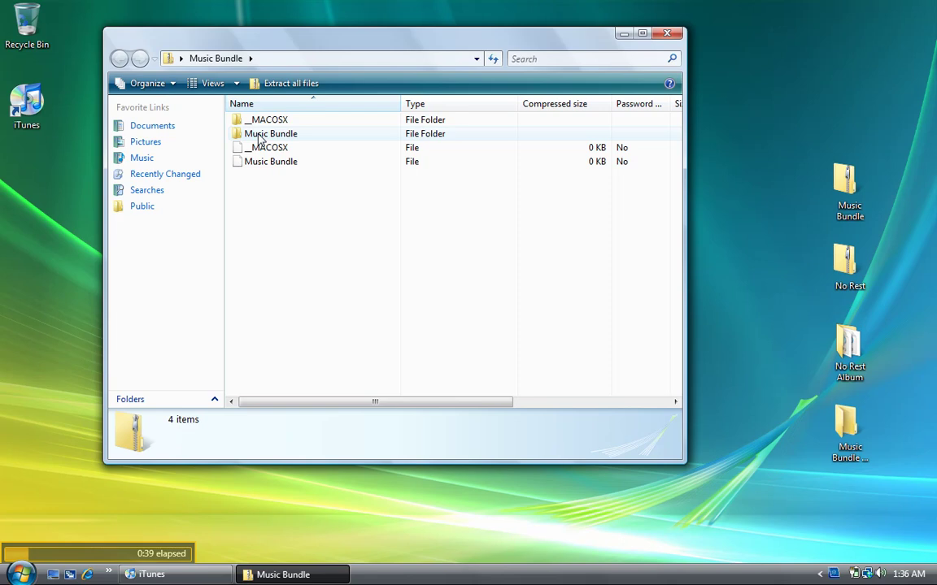
{"action": "double_click", "coordinate": [258, 135]}
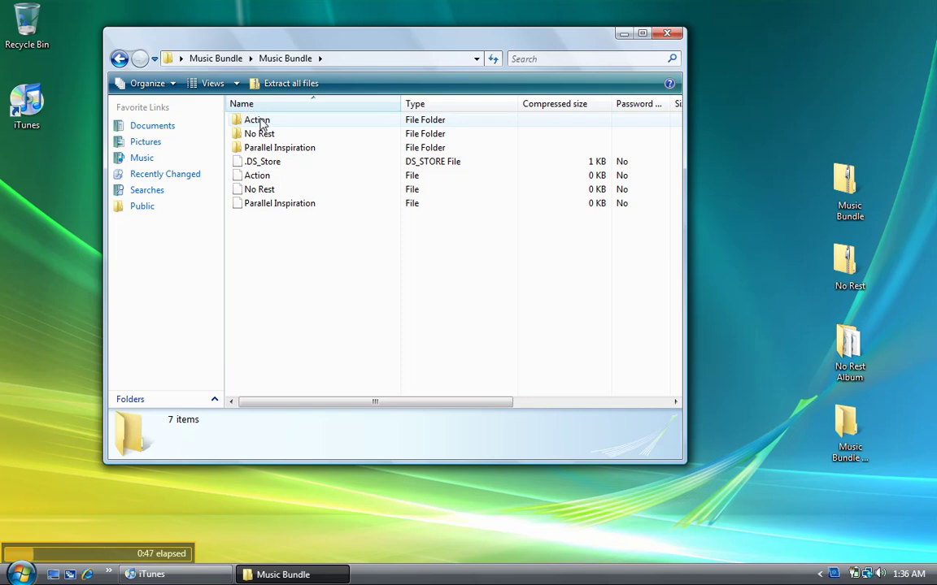
{"action": "left_click", "coordinate": [260, 121]}
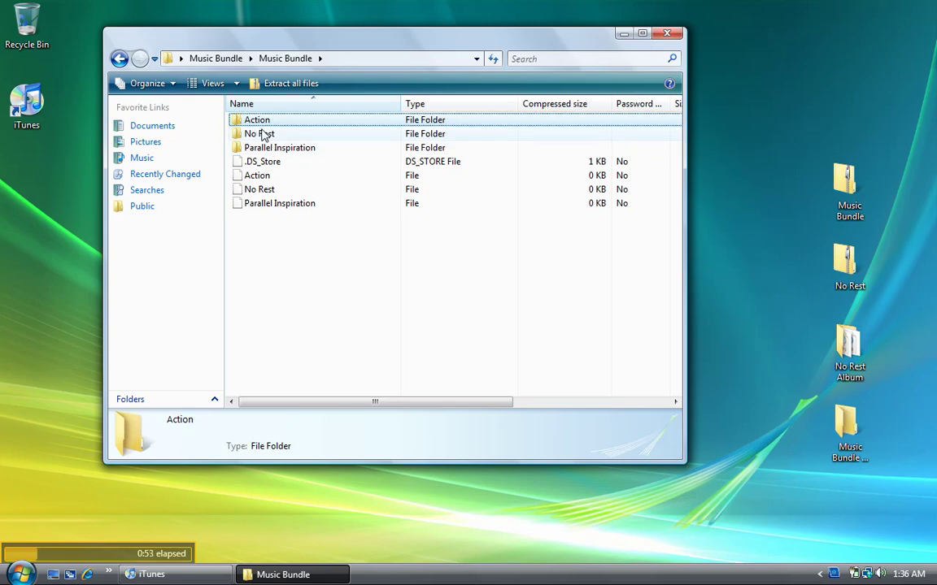
{"action": "left_click", "coordinate": [280, 148], "text": "shift"}
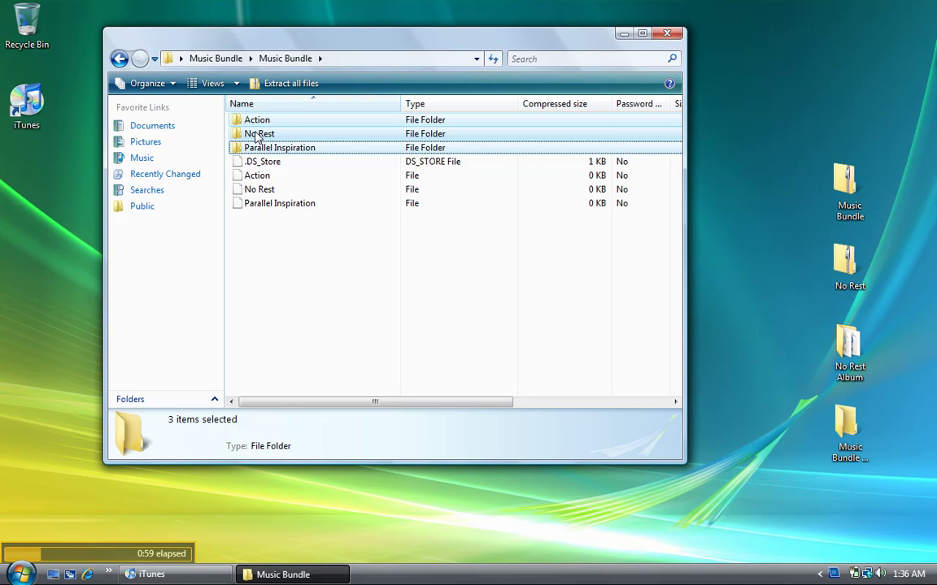
{"action": "left_click_drag", "start_coordinate": [255, 137], "coordinate": [850, 445]}
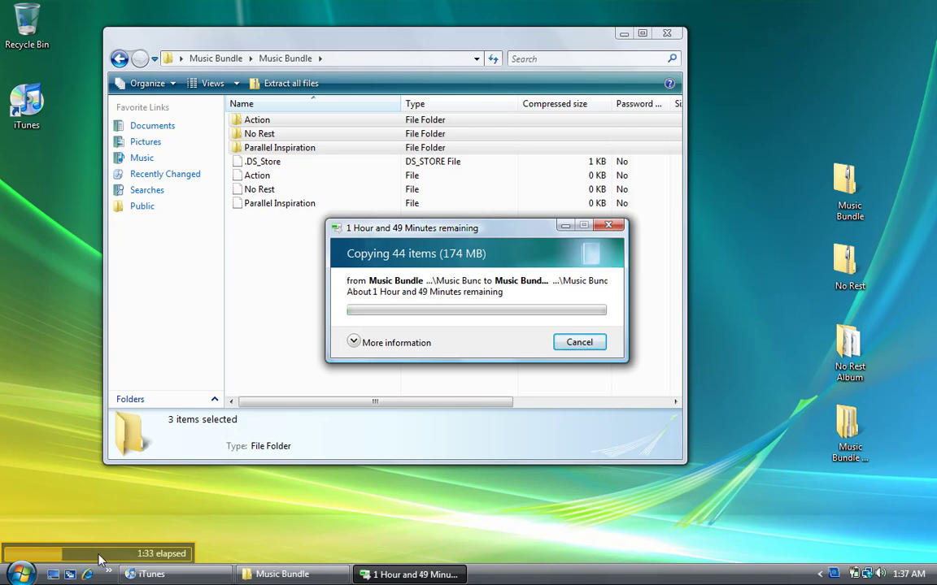
- Allow copying without encryption for all current items, and close the zipped Music Bundle window once copying is done
{"action": "mouse_move", "coordinate": [47, 575]}
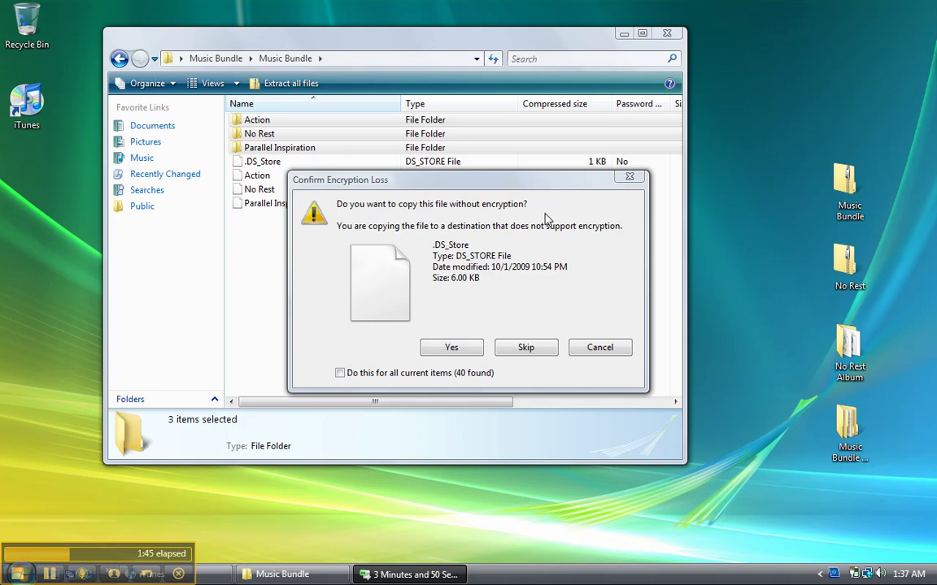
{"action": "left_click", "coordinate": [340, 374]}
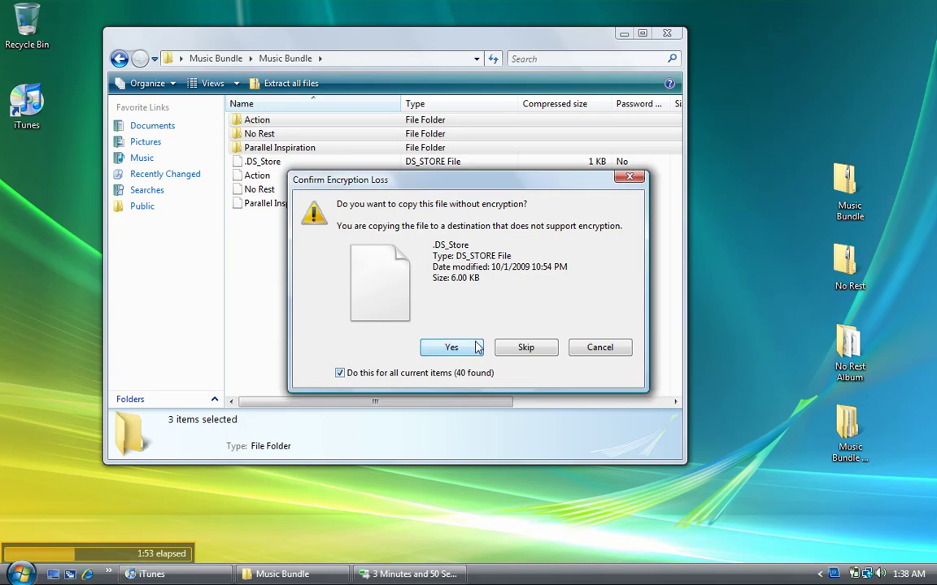
{"action": "left_click", "coordinate": [454, 348]}
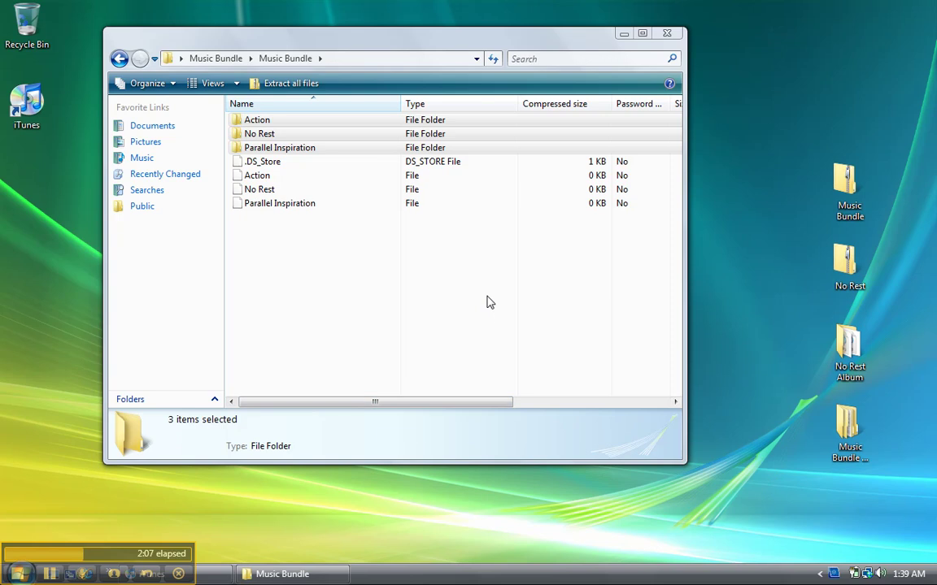
{"action": "left_click", "coordinate": [669, 35]}
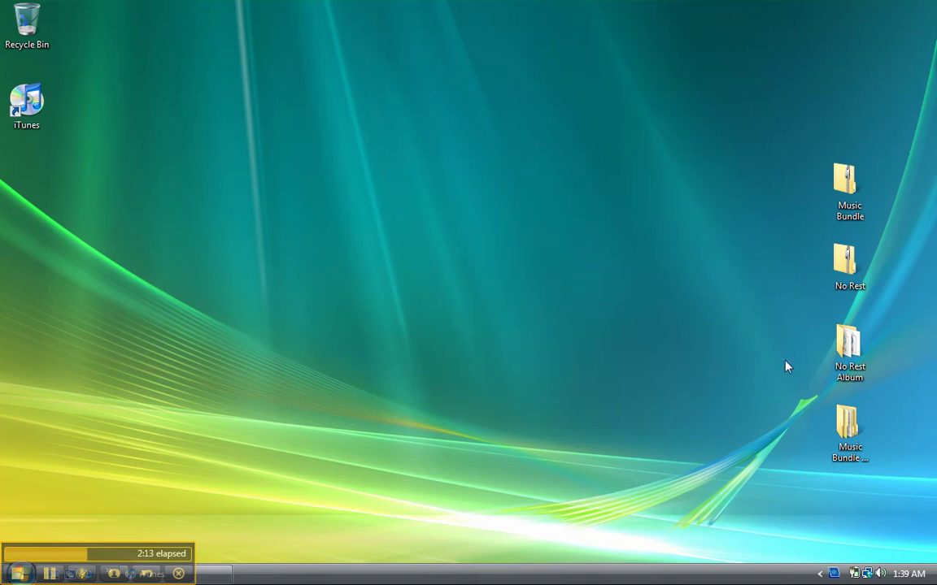
- Open the Music Bundle Unzipped folder, place its window at the desktop's edge, and switch to iTunes
{"action": "double_click", "coordinate": [867, 439]}
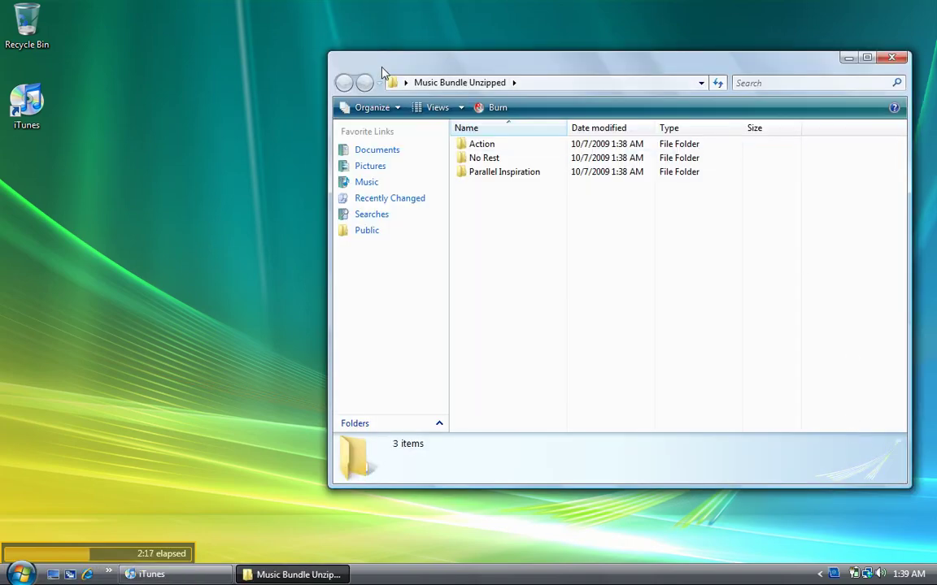
{"action": "left_click_drag", "start_coordinate": [337, 62], "coordinate": [744, 69]}
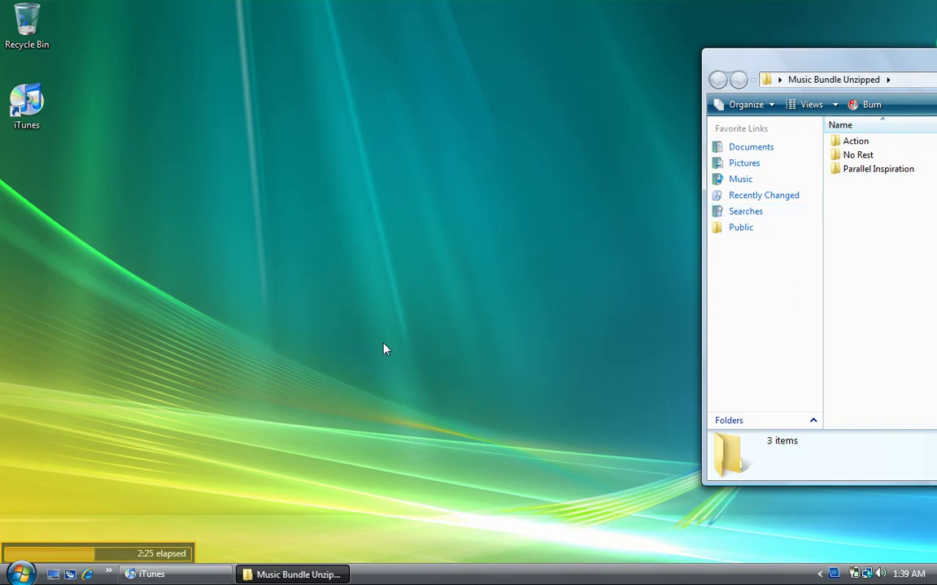
{"action": "left_click", "coordinate": [215, 575]}
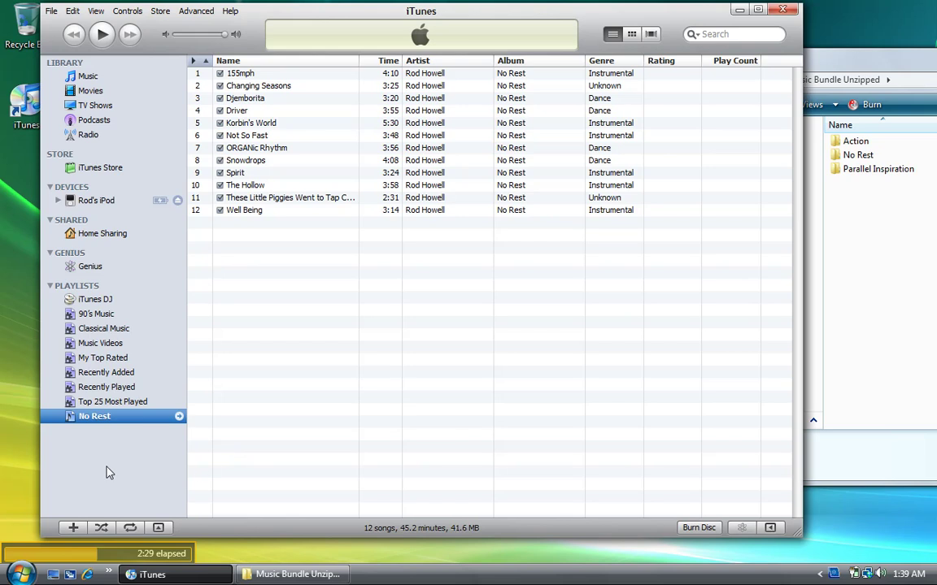
- Create a playlist named "Action" and add the songs from the unzipped Action folder to it
{"action": "left_click", "coordinate": [73, 529]}
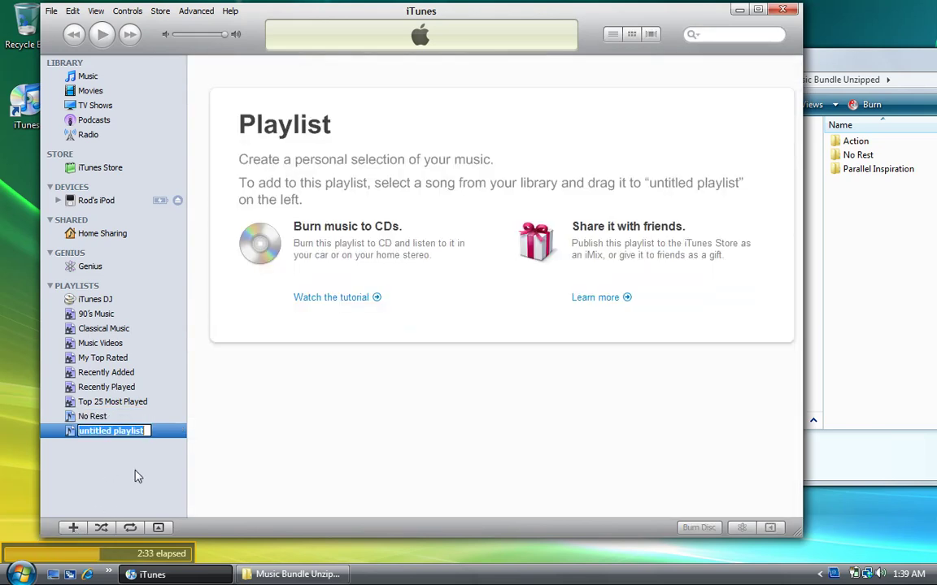
{"action": "type", "text": "Action"}
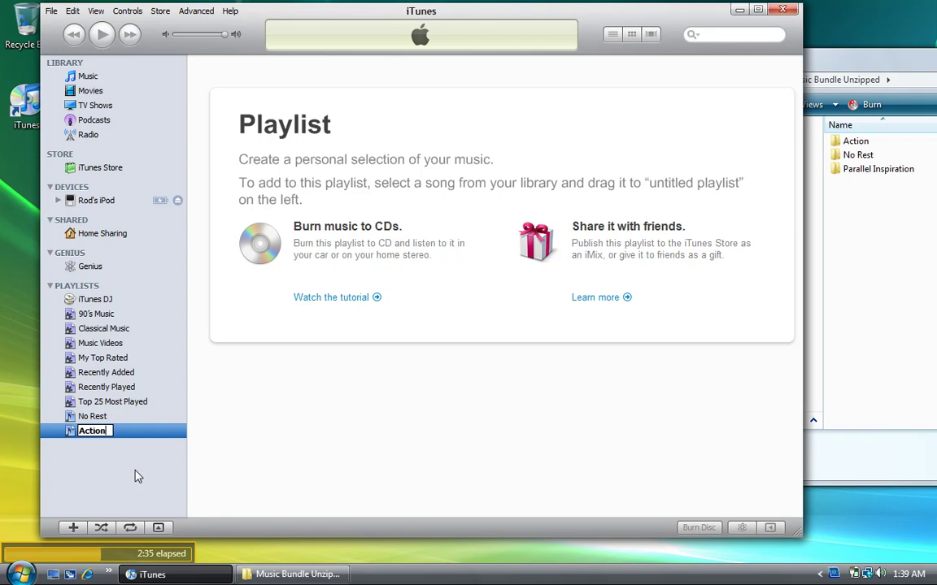
{"action": "key", "text": "Return"}
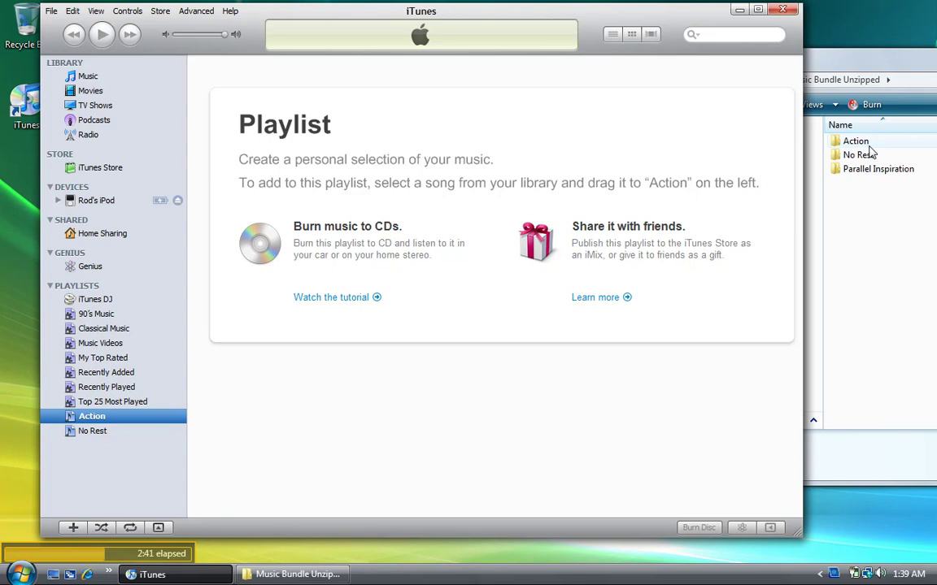
{"action": "left_click_drag", "start_coordinate": [869, 147], "coordinate": [535, 140]}
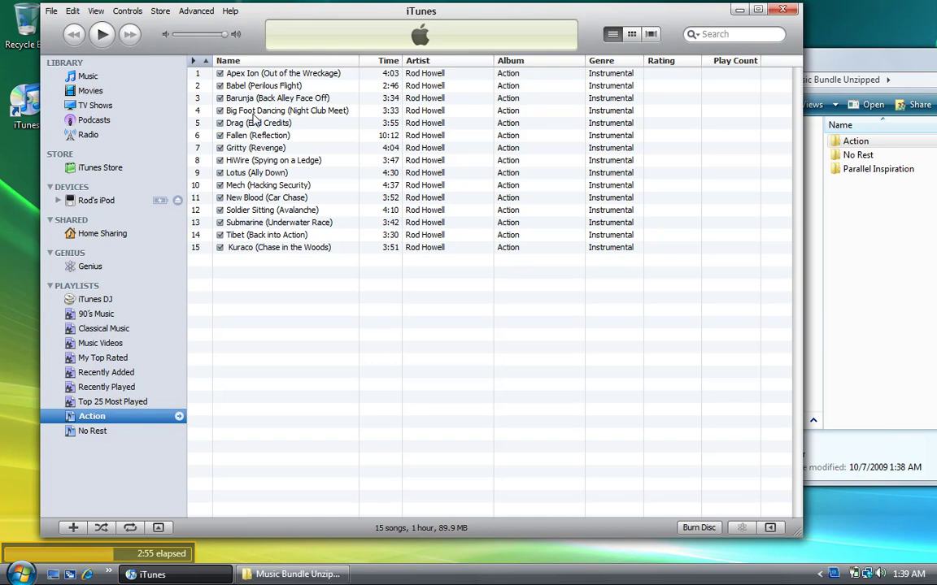
- Review the songs in the Music library, the Action playlist and the No Rest playlist
{"action": "left_click", "coordinate": [78, 76]}
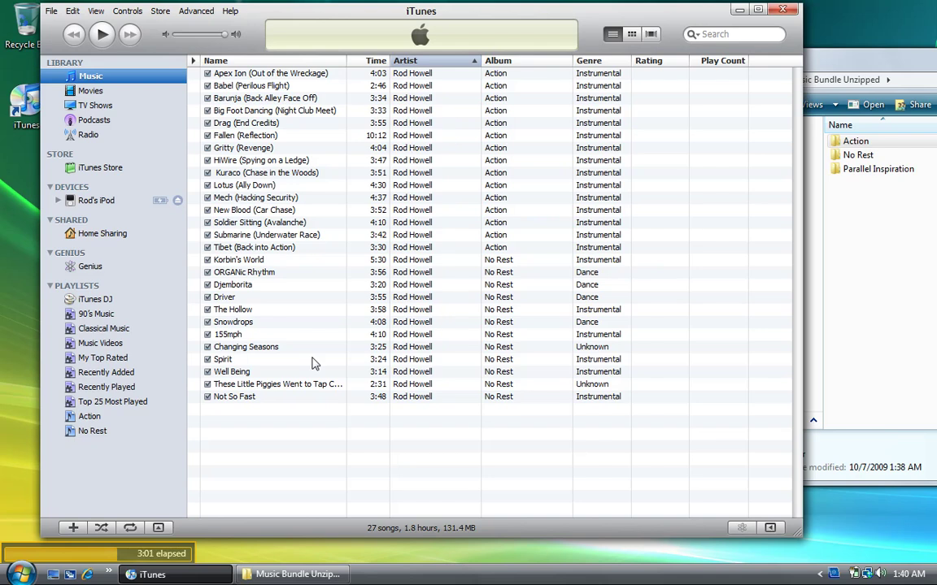
{"action": "left_click", "coordinate": [89, 417]}
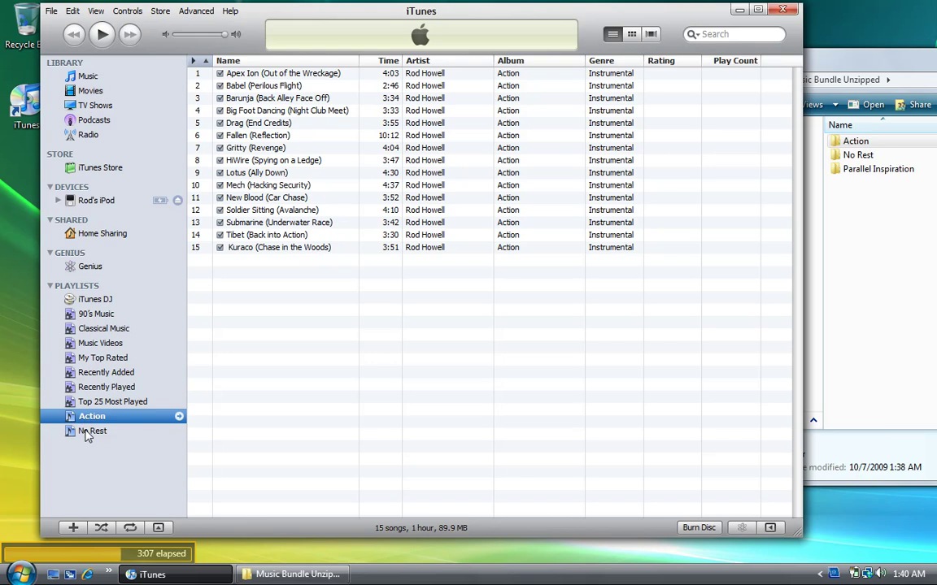
{"action": "left_click", "coordinate": [89, 432]}
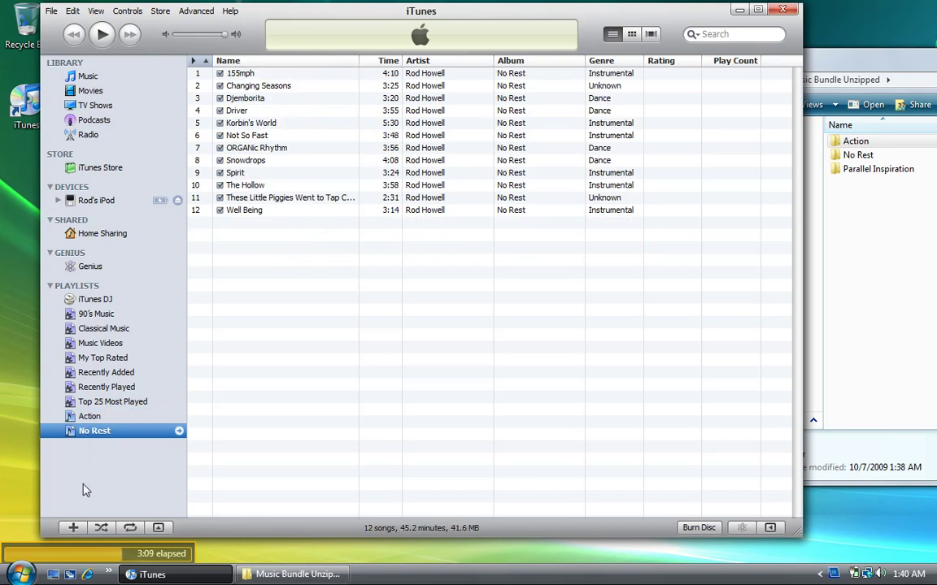
- Create a playlist named "Parallel Inspiration" and add the songs from the unzipped Parallel Inspiration folder to it
{"action": "left_click", "coordinate": [73, 529]}
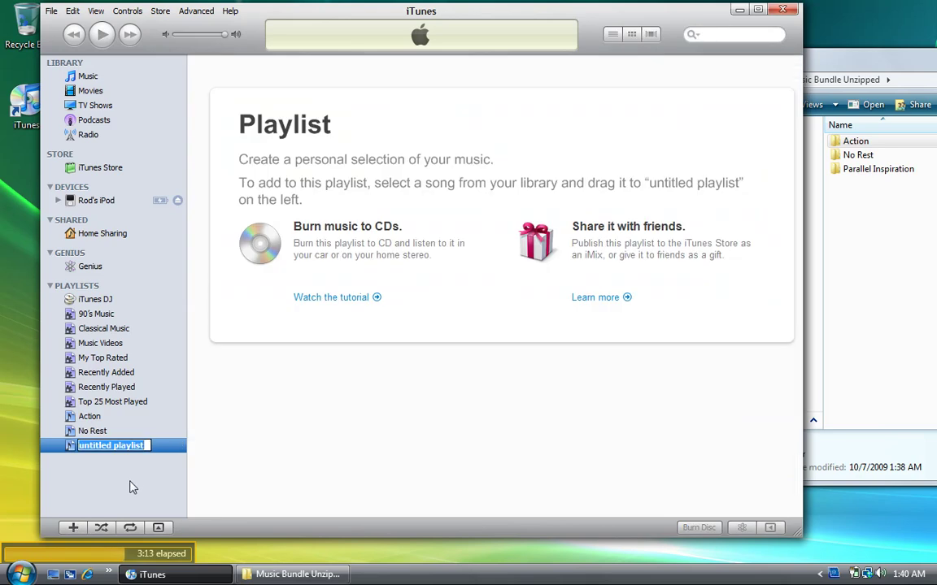
{"action": "type", "text": "Parall"}
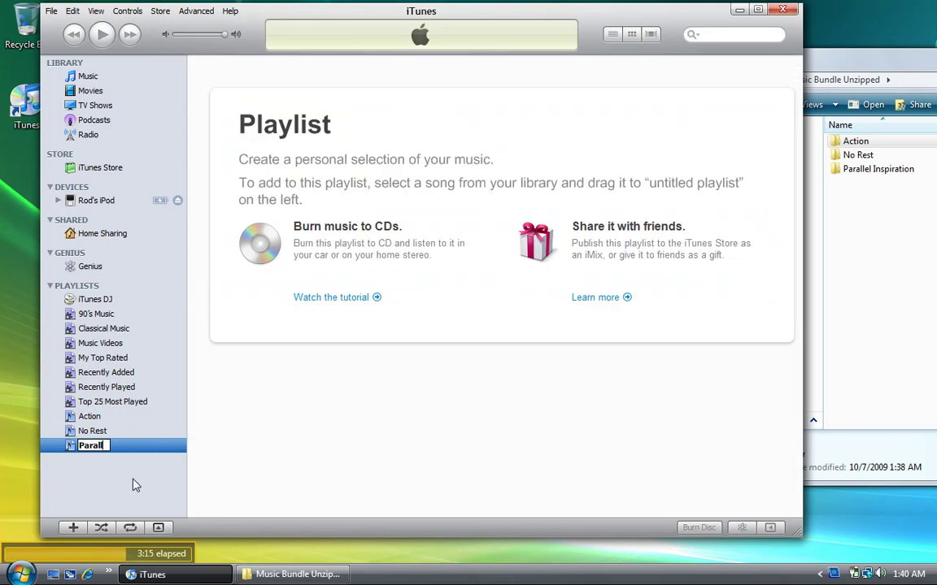
{"action": "type", "text": "el Inspiration"}
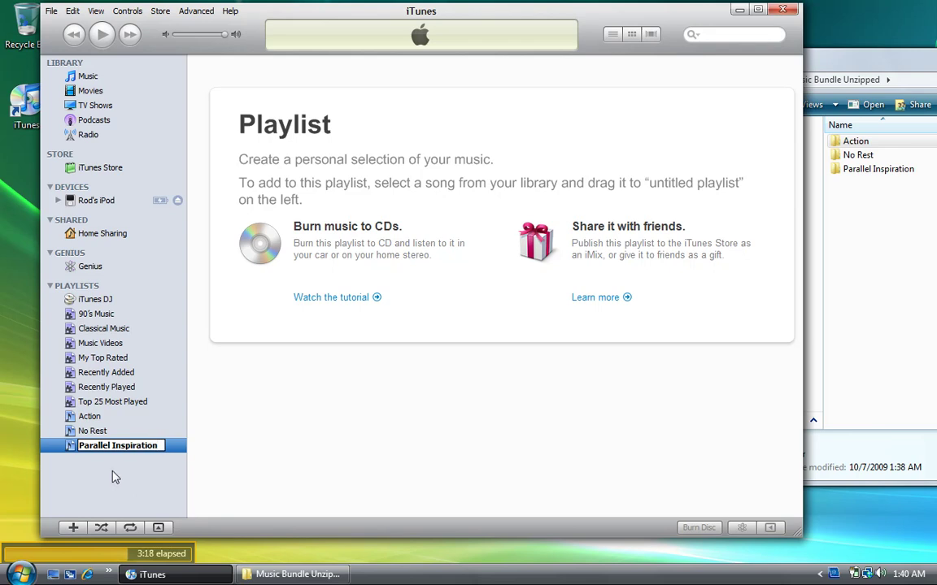
{"action": "key", "text": "Return"}
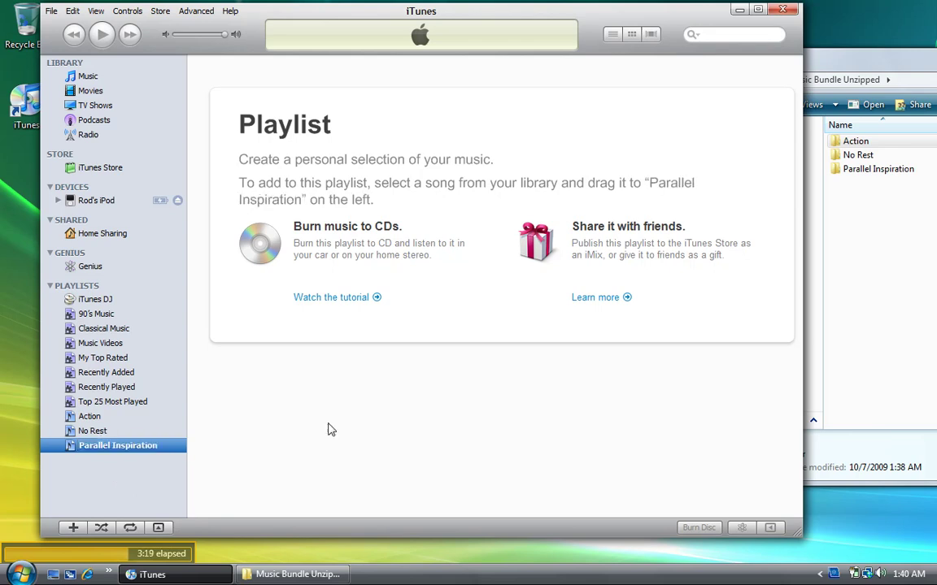
{"action": "left_click", "coordinate": [880, 171]}
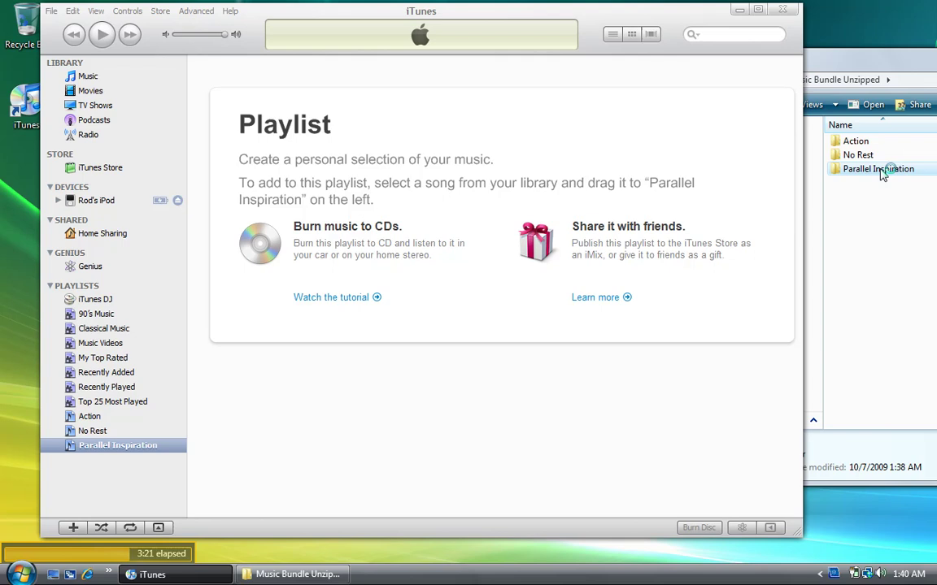
{"action": "left_click_drag", "start_coordinate": [884, 175], "coordinate": [524, 390]}
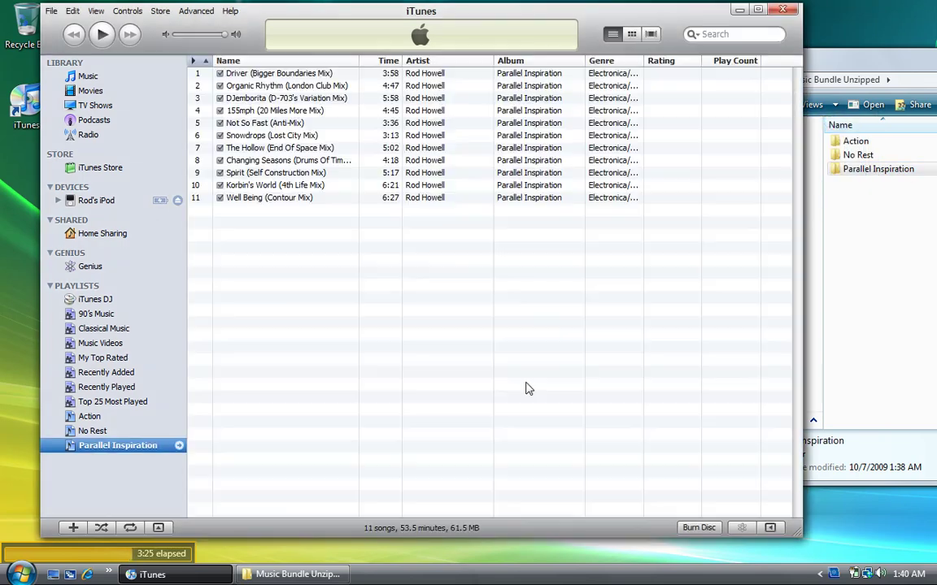
{"action": "left_click", "coordinate": [460, 356]}
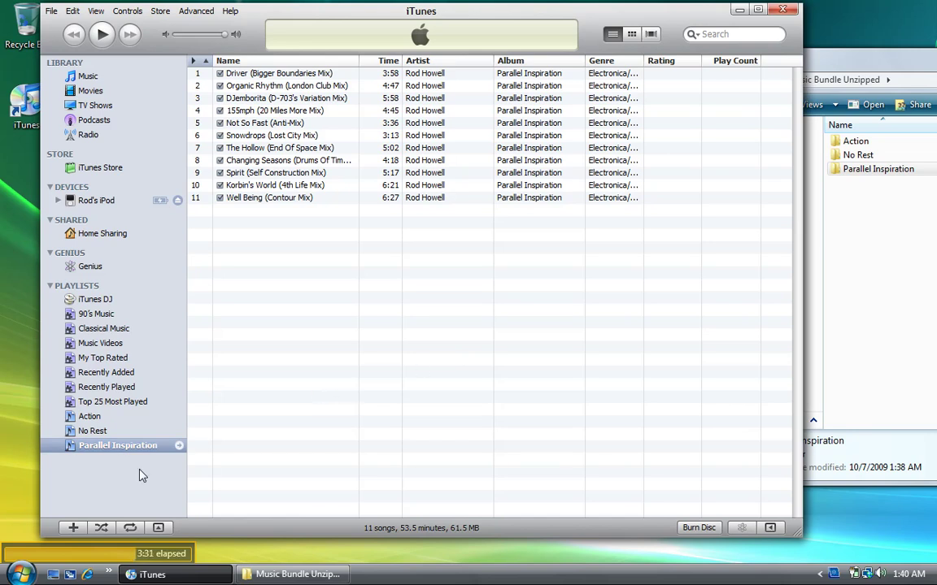
- Create a new playlist named "No Rest 2"
{"action": "left_click", "coordinate": [72, 528]}
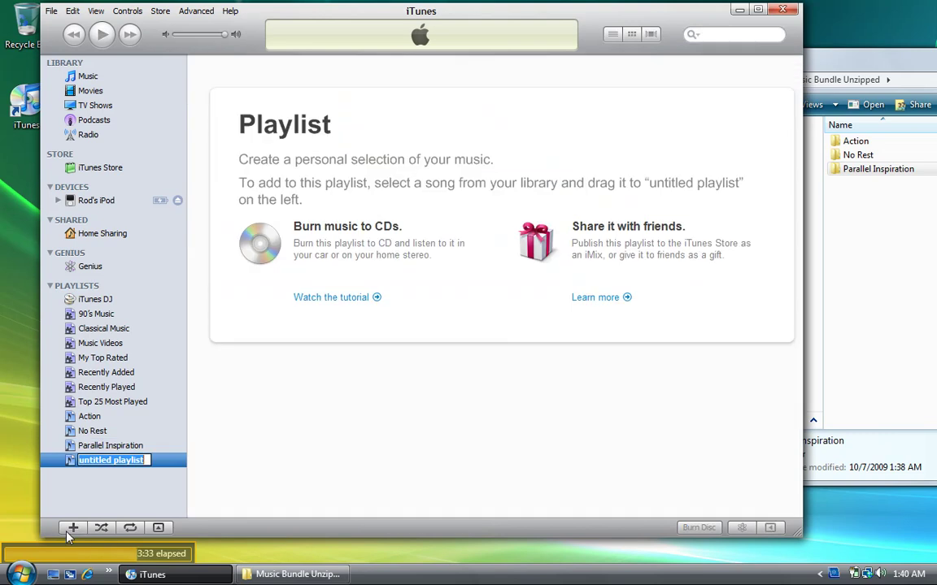
{"action": "type", "text": "N"}
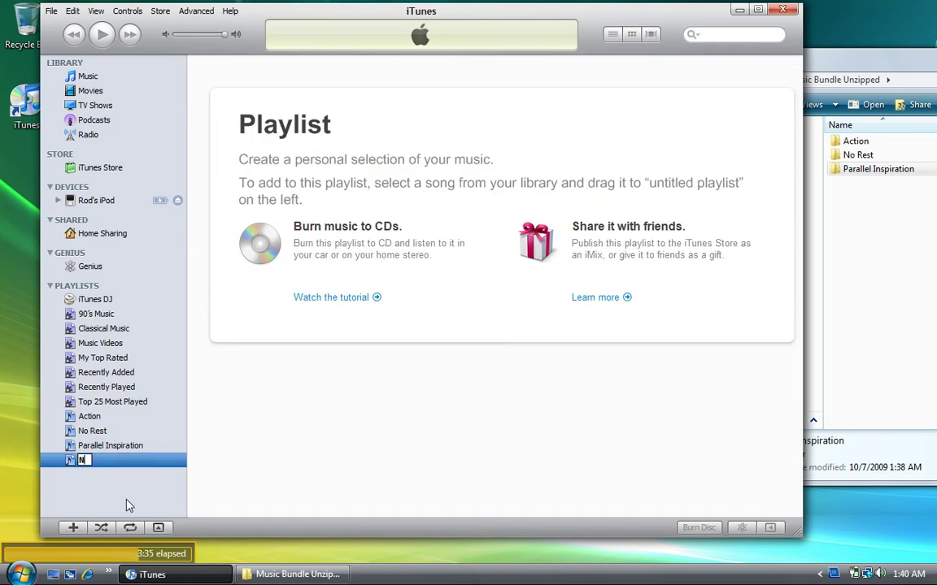
{"action": "type", "text": "o Rest 2"}
{"action": "key", "text": "Return"}
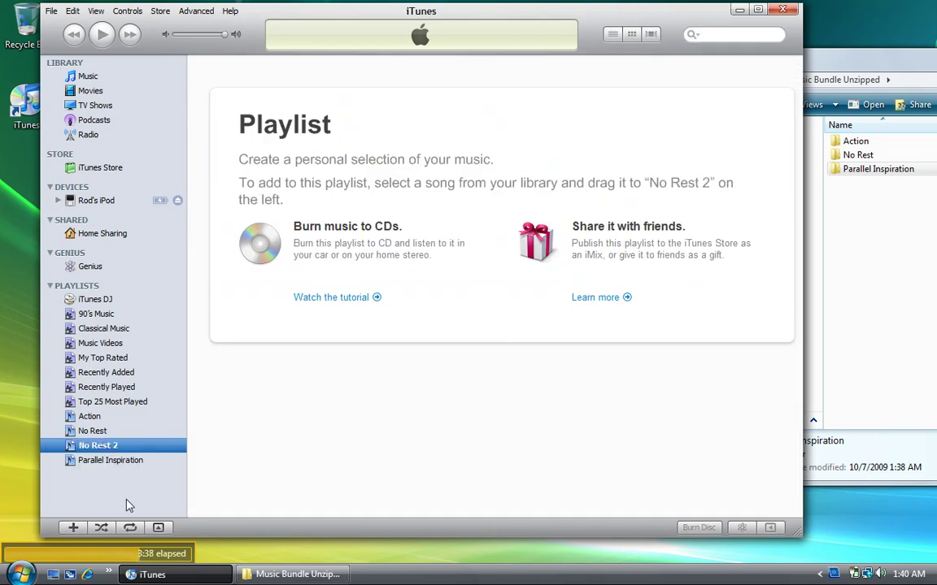
- Add all twelve songs from the unzipped No Rest folder to the No Rest 2 playlist and close the folder window
{"action": "left_click", "coordinate": [875, 64]}
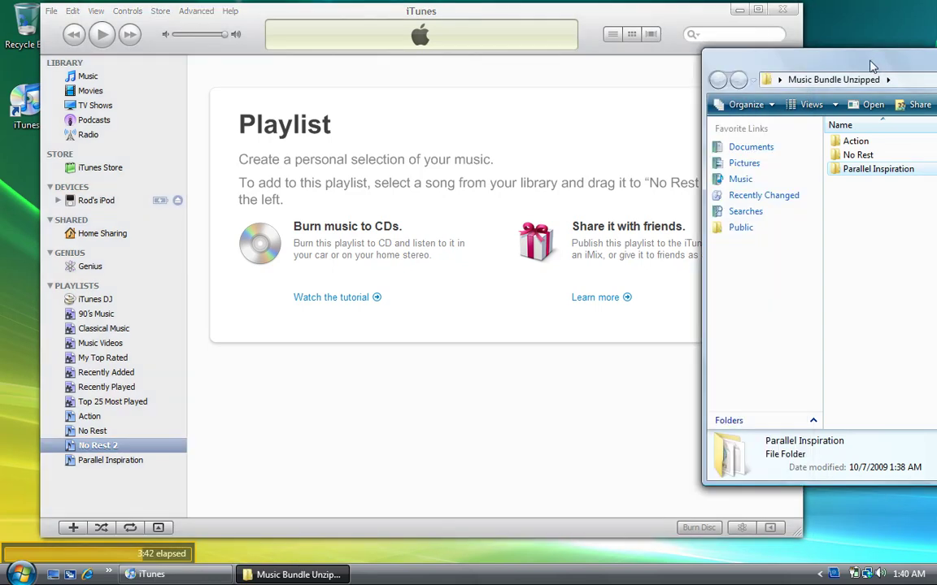
{"action": "double_click", "coordinate": [851, 156]}
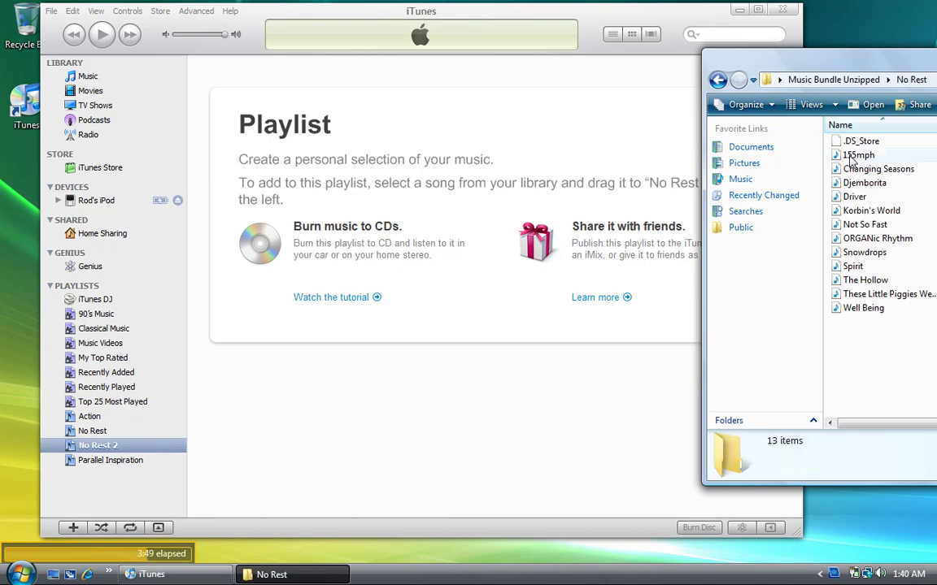
{"action": "left_click_drag", "start_coordinate": [907, 63], "coordinate": [805, 52]}
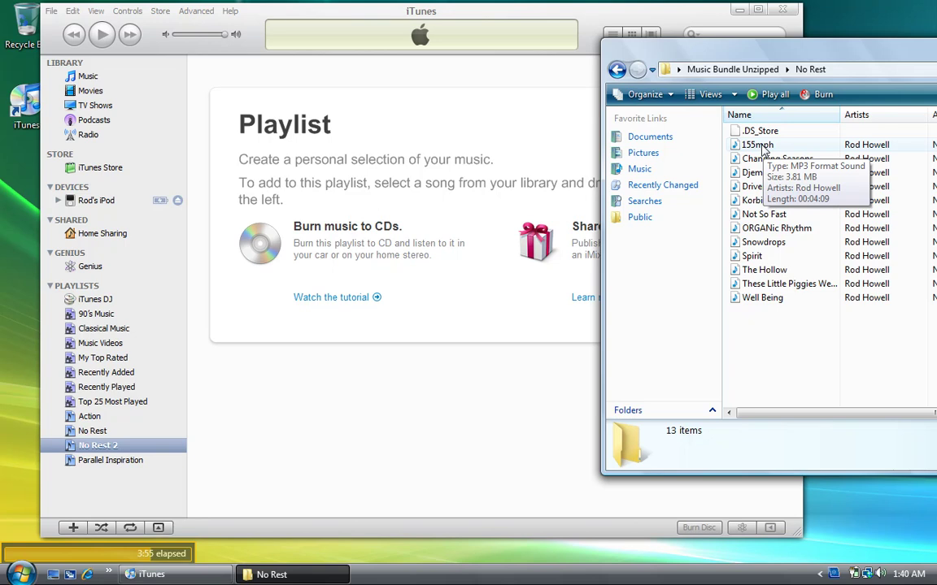
{"action": "left_click", "coordinate": [762, 146]}
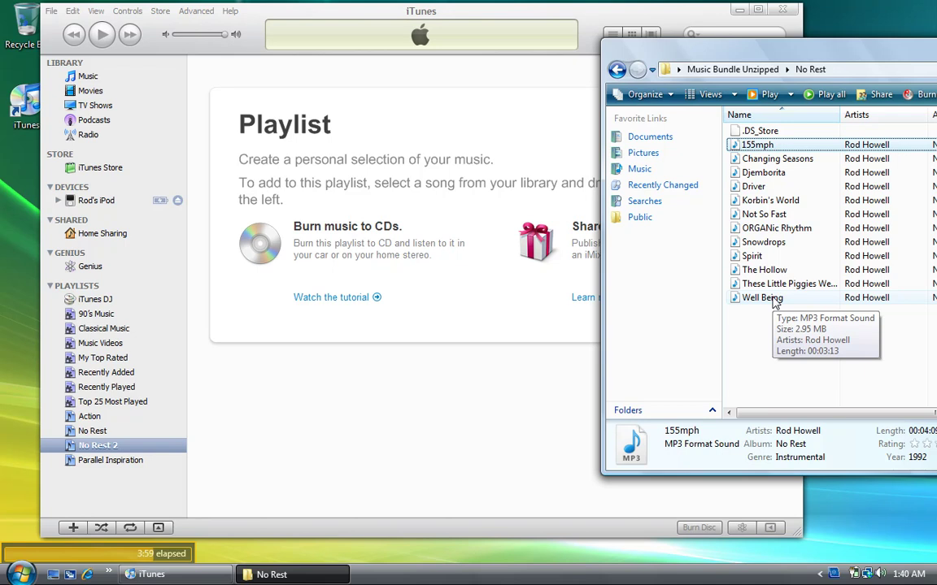
{"action": "left_click", "coordinate": [772, 299], "text": "shift"}
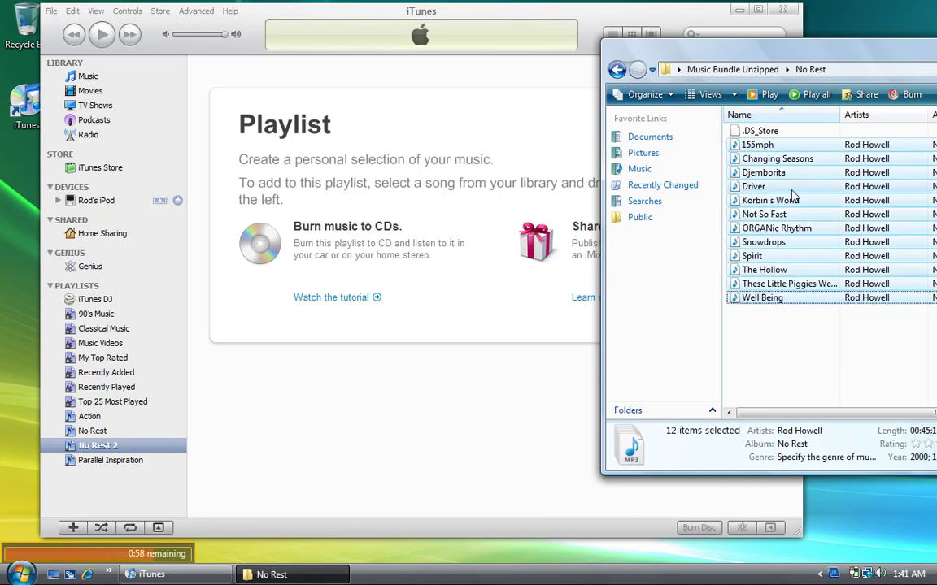
{"action": "left_click_drag", "start_coordinate": [789, 189], "coordinate": [432, 288]}
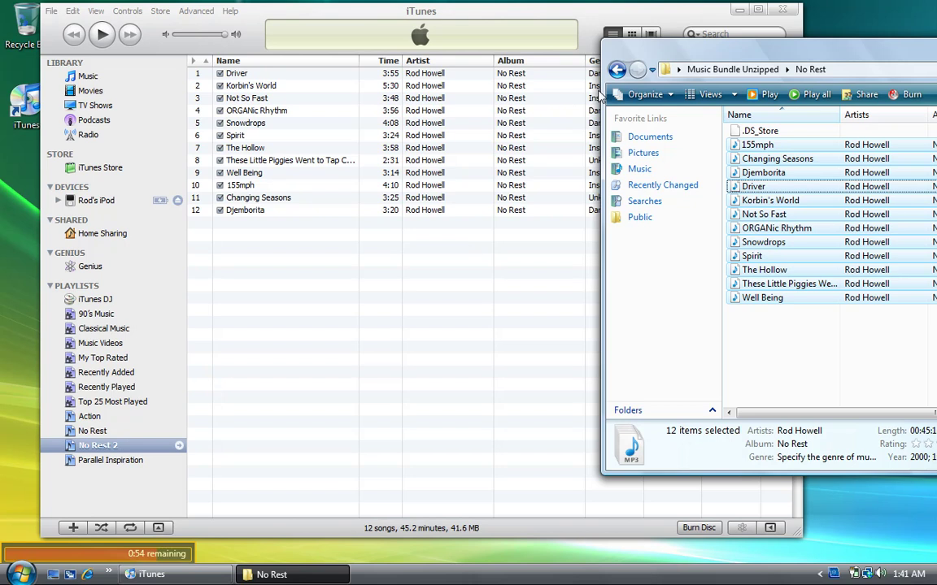
{"action": "left_click_drag", "start_coordinate": [723, 54], "coordinate": [402, 83]}
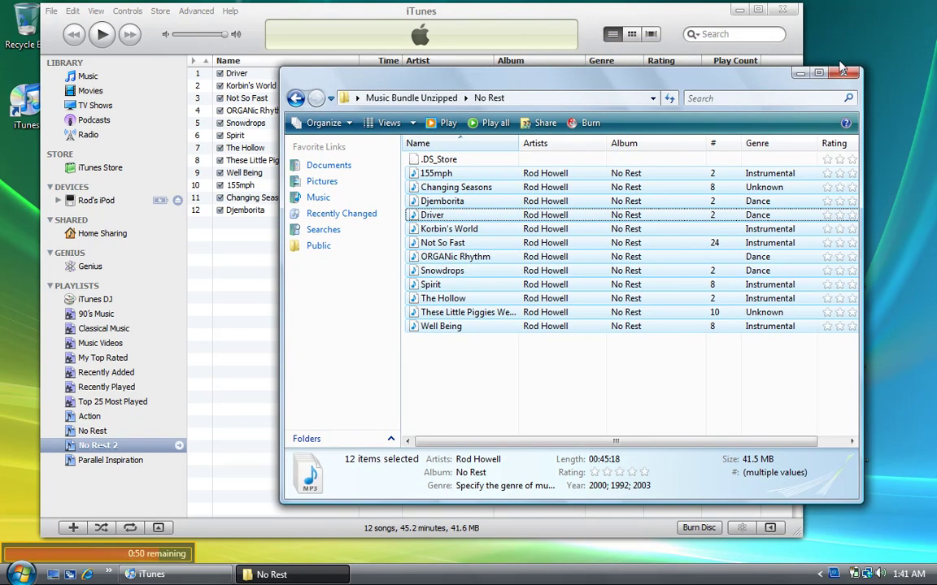
{"action": "key", "text": "alt+F4"}
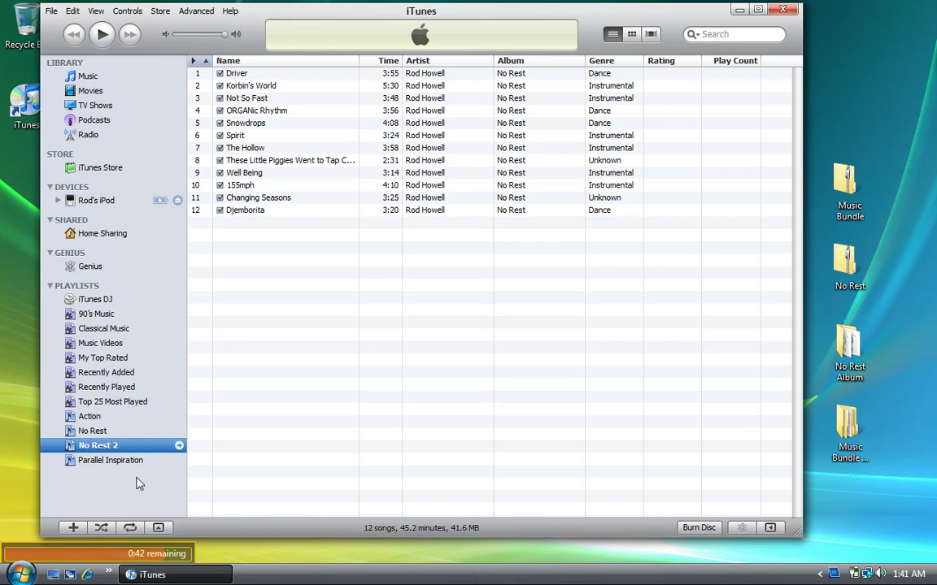
- Open the Action playlist and start burning it to a disc
{"action": "left_click", "coordinate": [89, 417]}
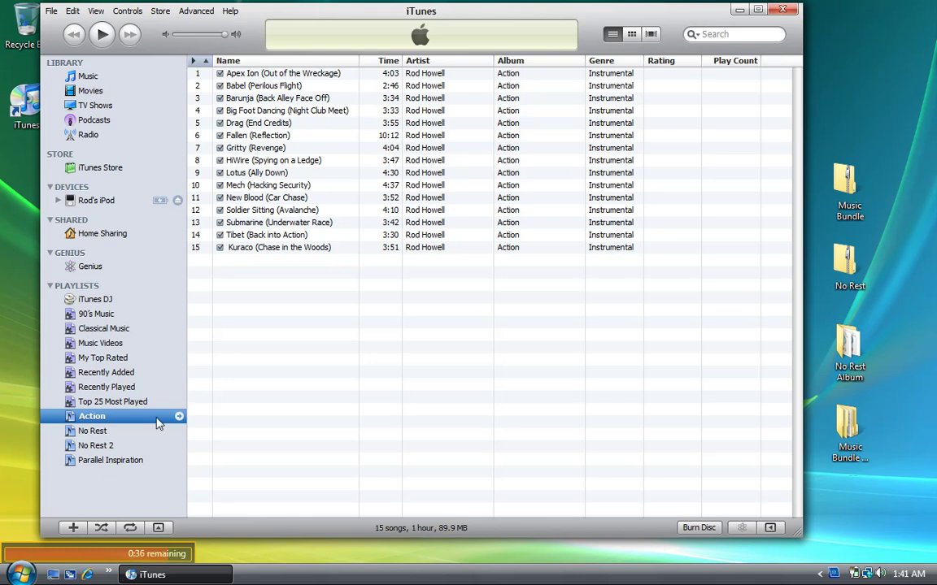
{"action": "left_click", "coordinate": [699, 528]}
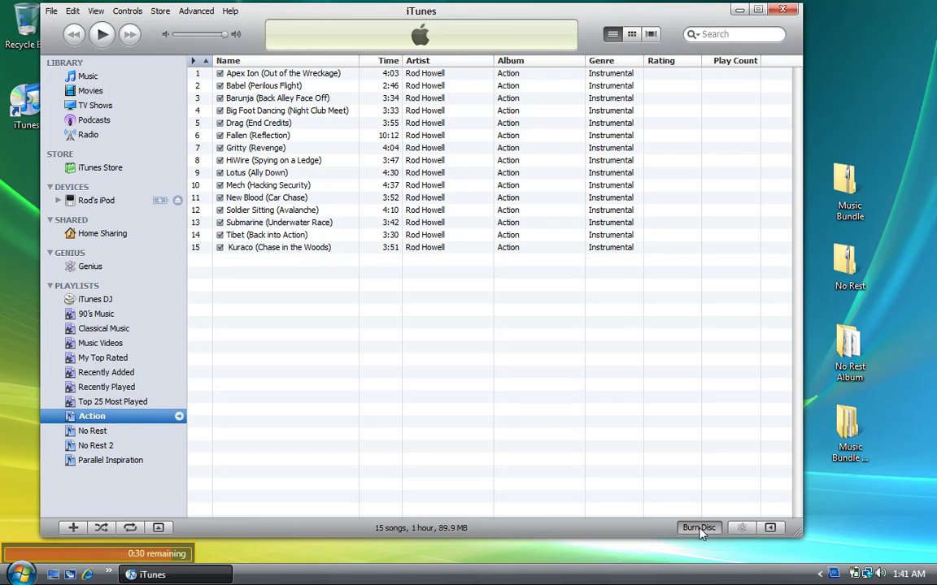